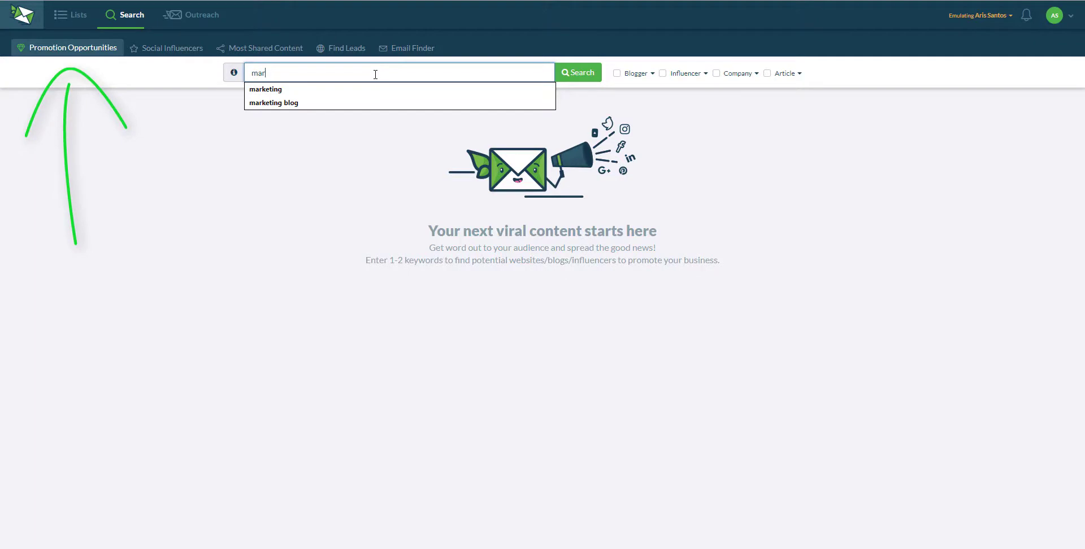
Search the promotion opportunities for "marketing" and restrict the results to bloggers
type("keting")
key("Return")
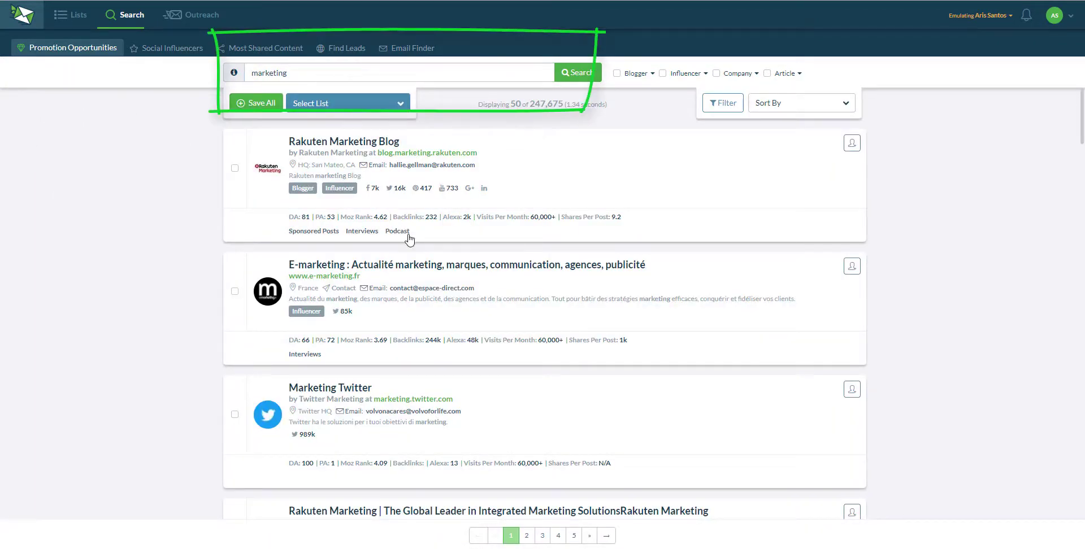
scroll(413, 240, "down", 8)
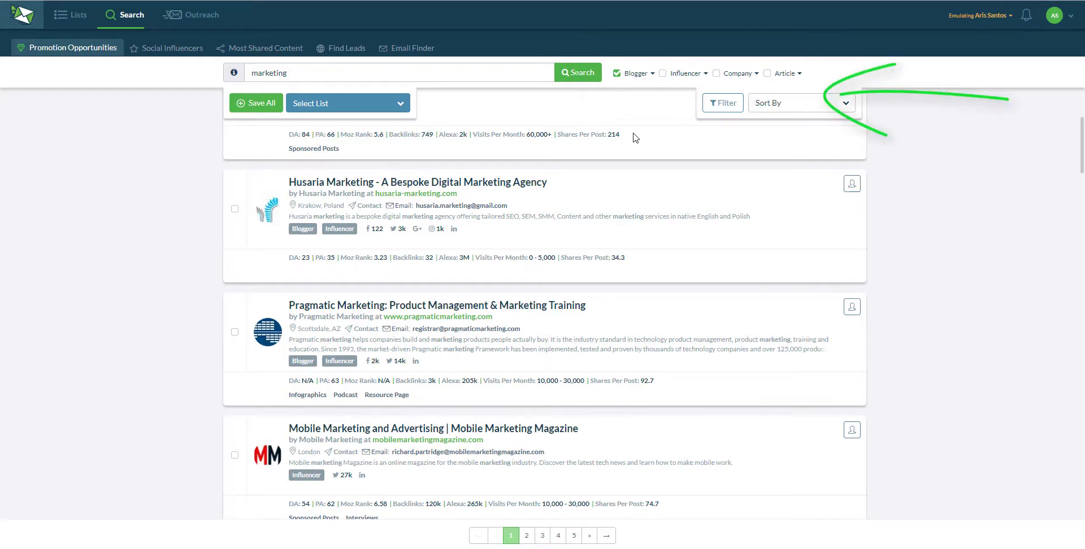
Open the marketing result filters and the prospect action for the "What is Content Marketing?" result
left_click(723, 103)
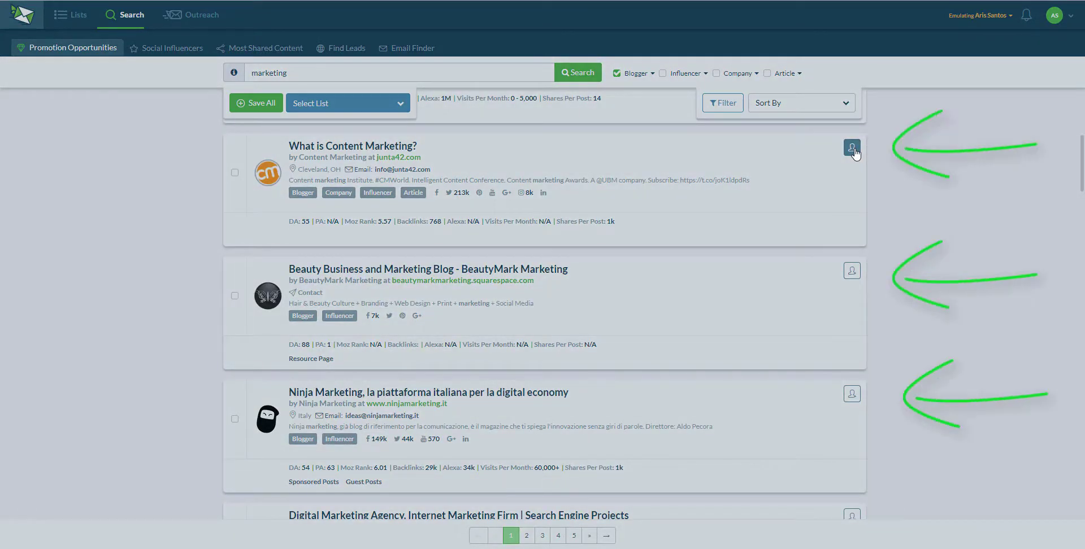
left_click(852, 149)
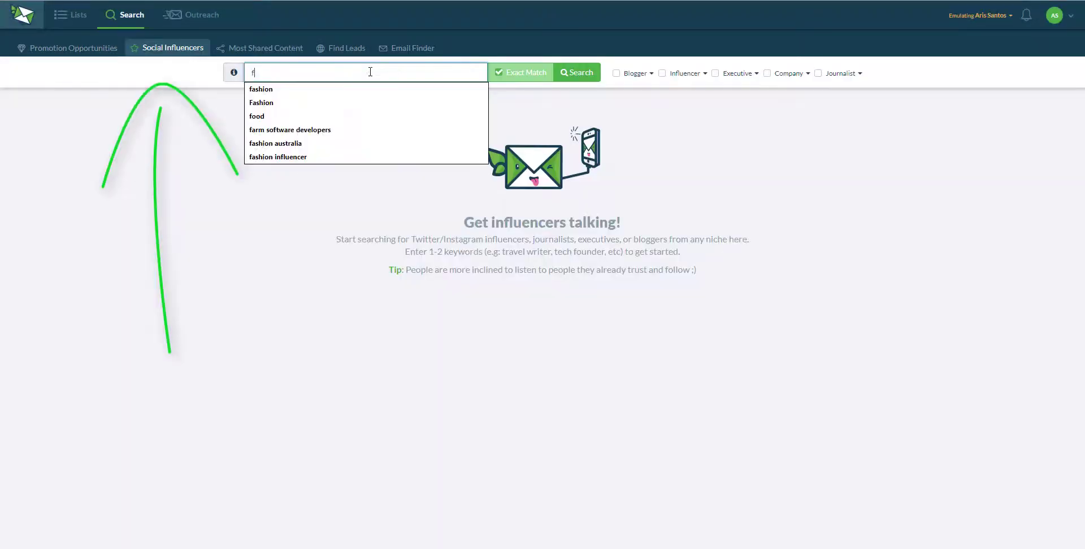
Search the social influencers for "fashion"
type("ash")
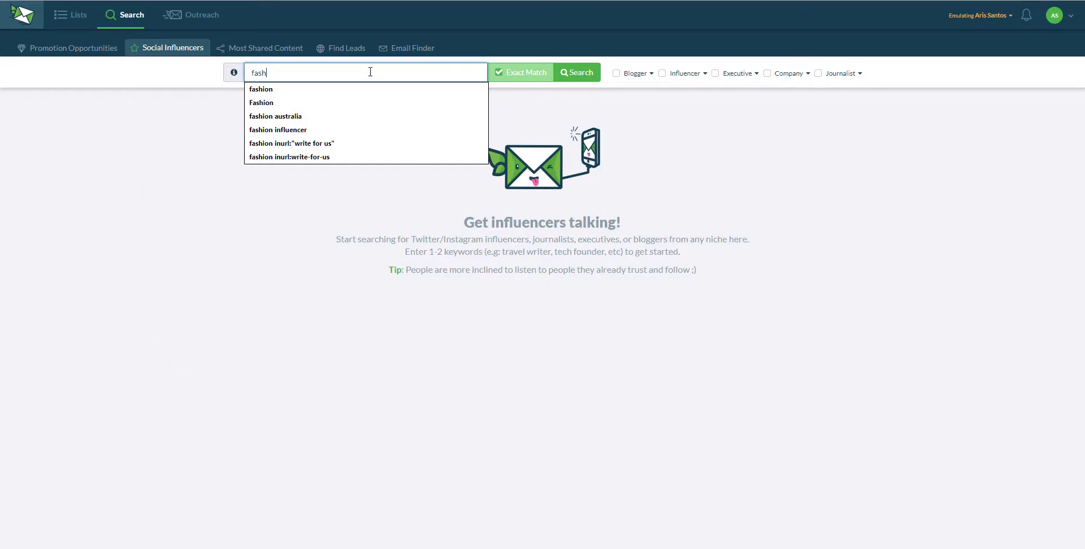
type("ion")
key("Return")
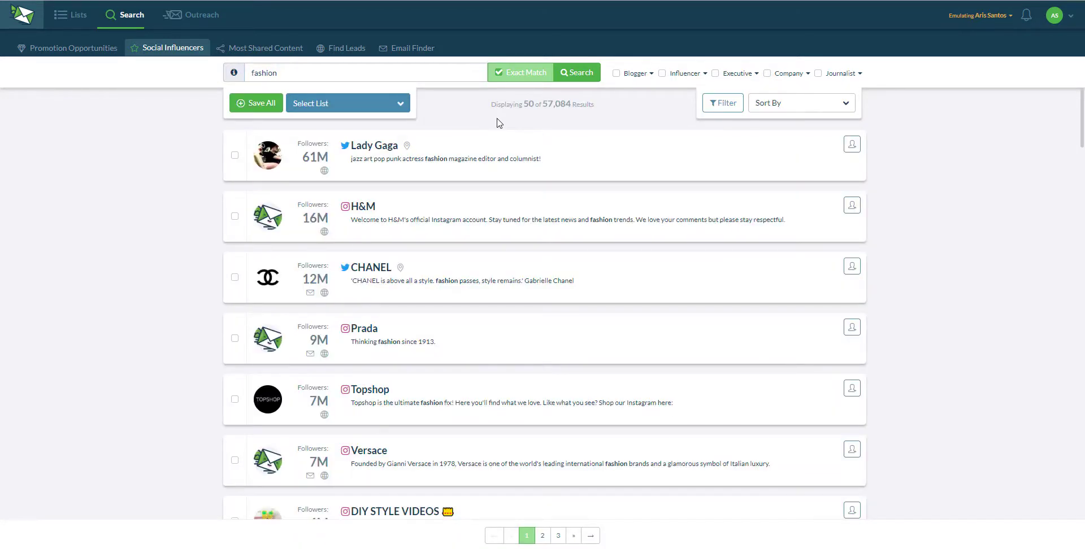
Try the Instagram and Twitter follower filters on the fashion results and restrict them to influencers
left_click(723, 103)
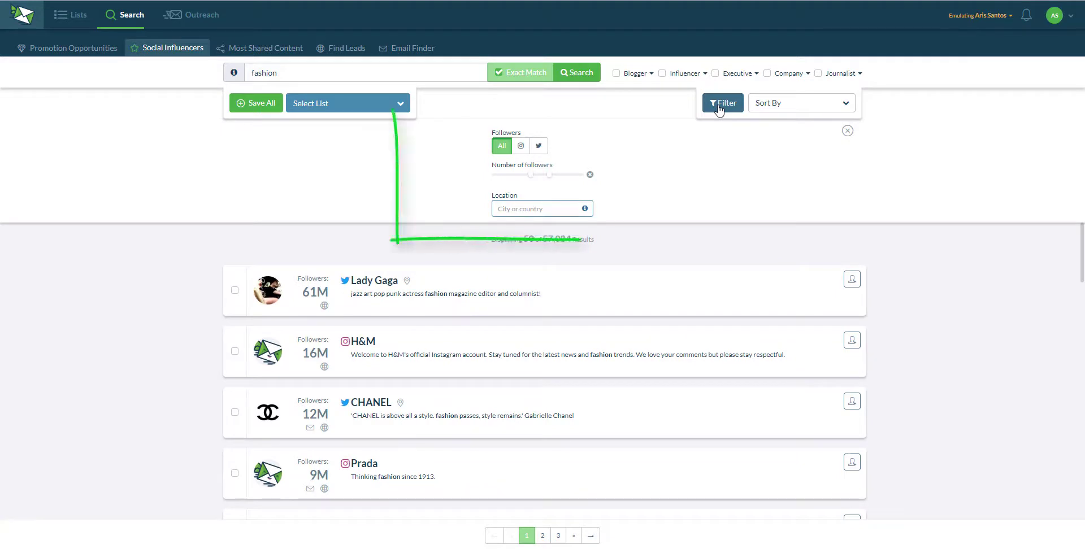
left_click(521, 146)
left_click(538, 146)
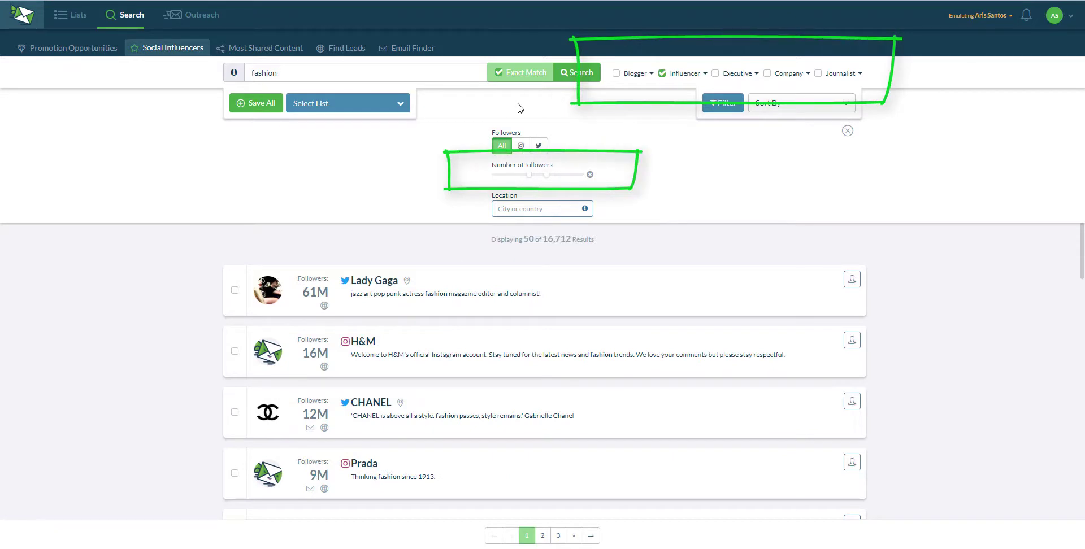
Open the prospect action for the "fashion & Tutorials" result and save all the fashion influencer results
scroll(734, 283, "down", 6)
left_click(852, 235)
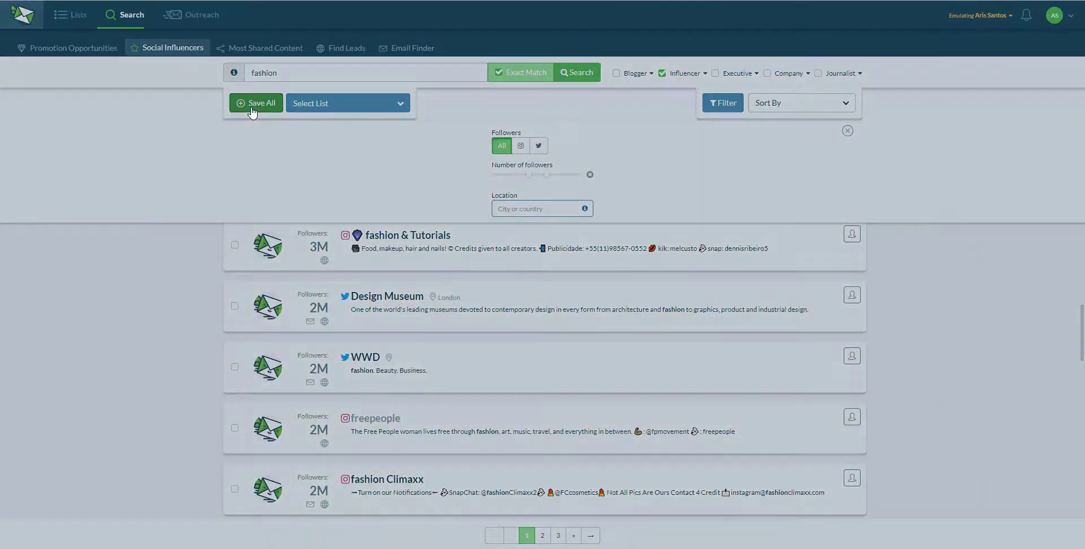
left_click(252, 107)
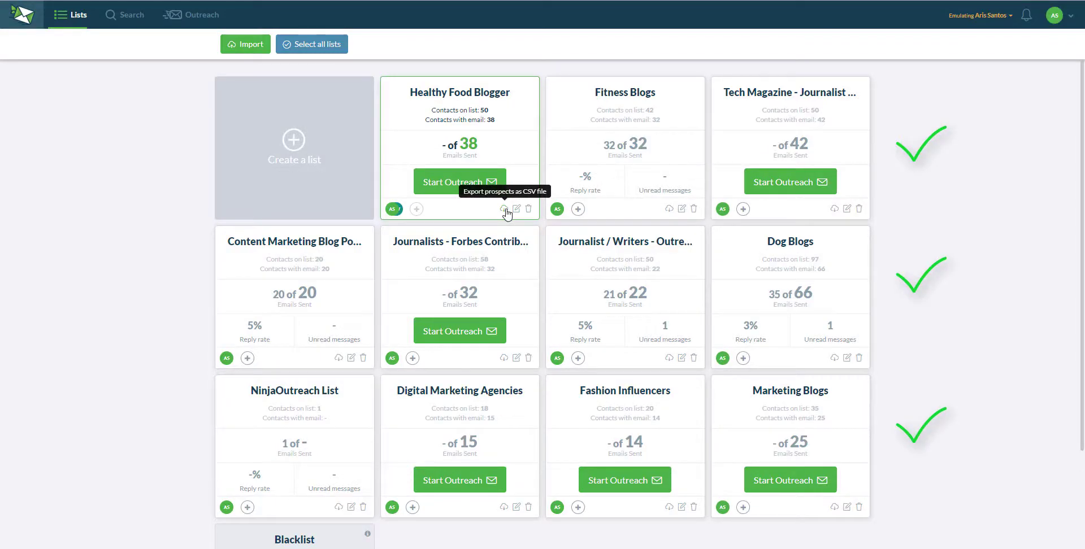
Export the prospects of the Healthy Food Blogger list as a CSV file
left_click(504, 211)
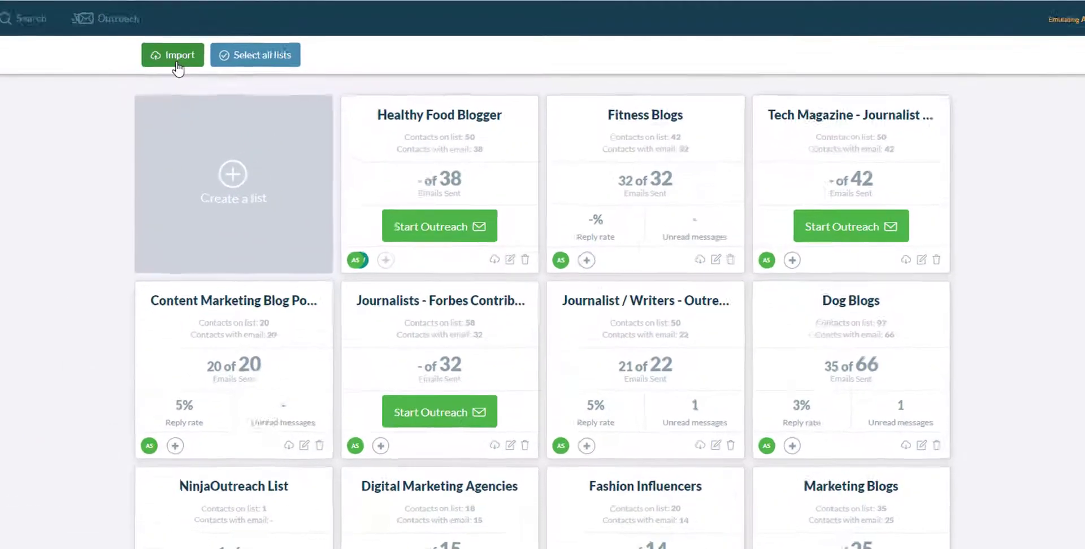
Open the import form for the Fashion Influencers list and view its CSV File and Websites import types
left_click(248, 50)
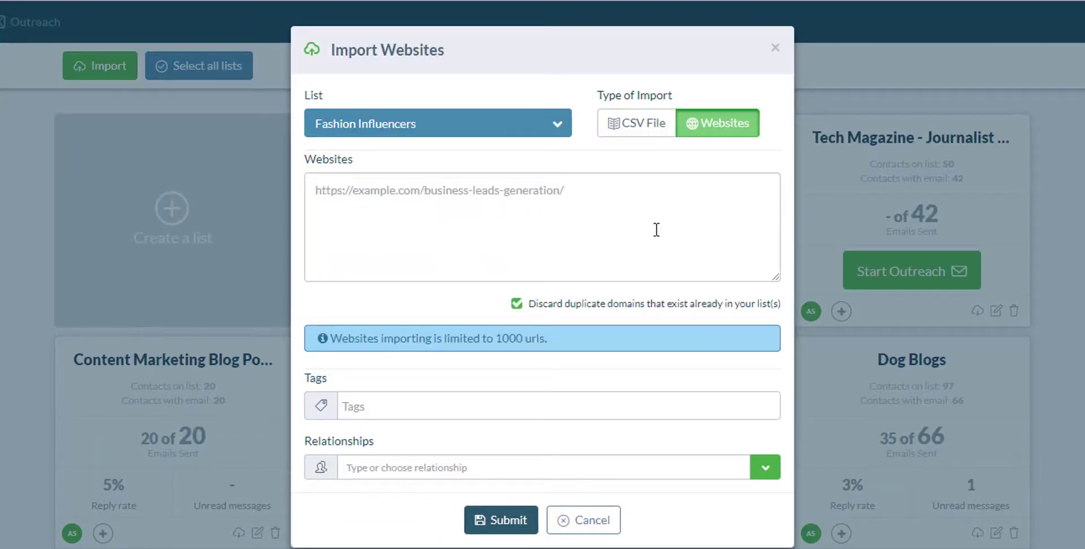
left_click(492, 155)
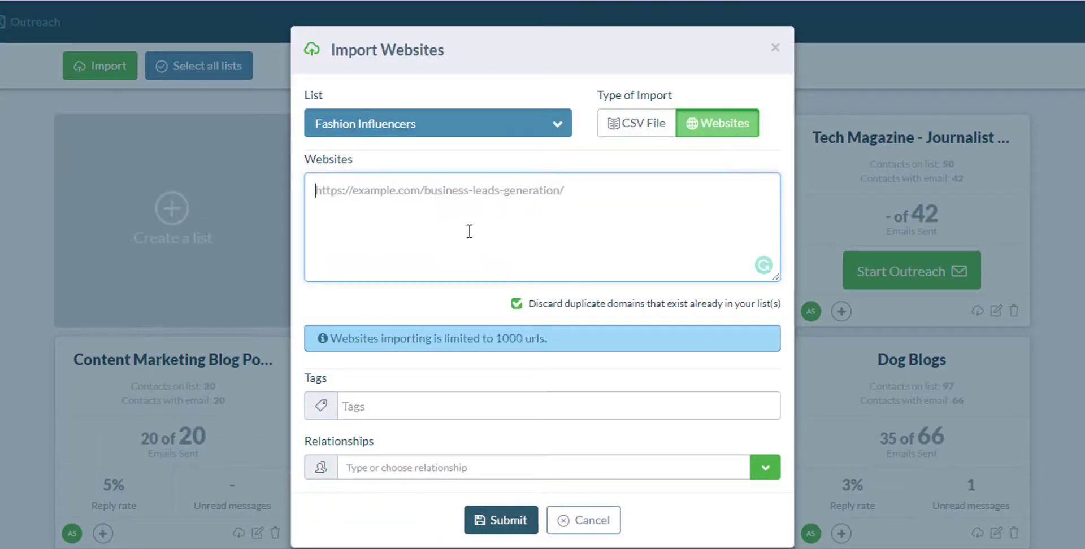
left_click(671, 120)
left_click(720, 121)
left_click(611, 198)
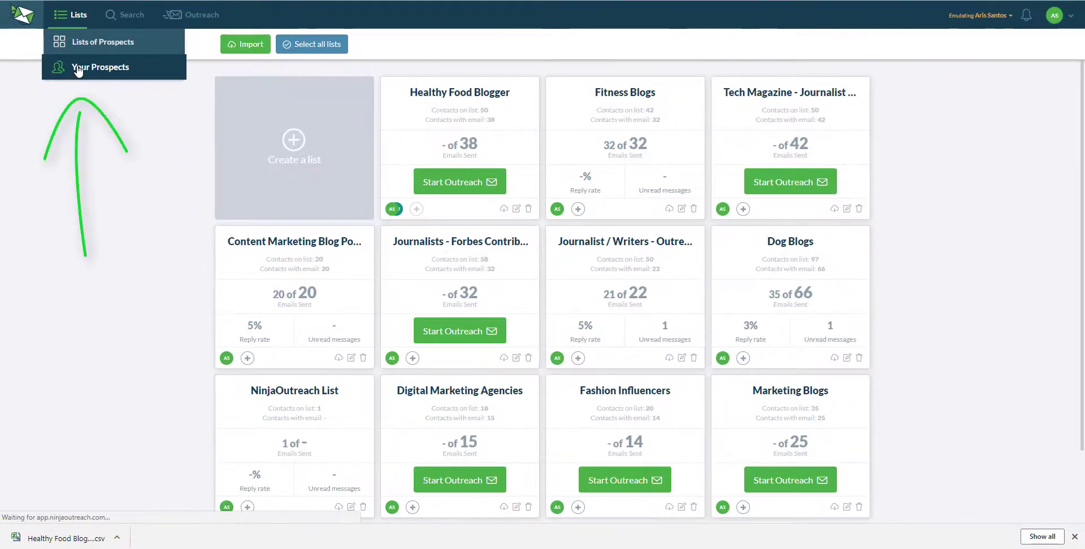
Open the Fashion Influencers list in Your Prospects and view the first prospect's profile
left_click(78, 68)
left_click(255, 44)
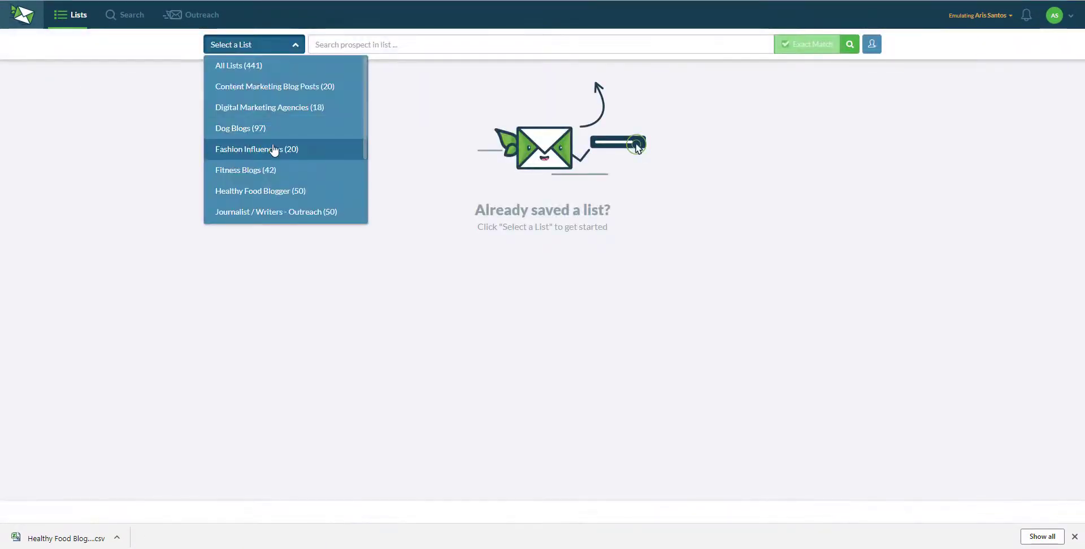
left_click(281, 146)
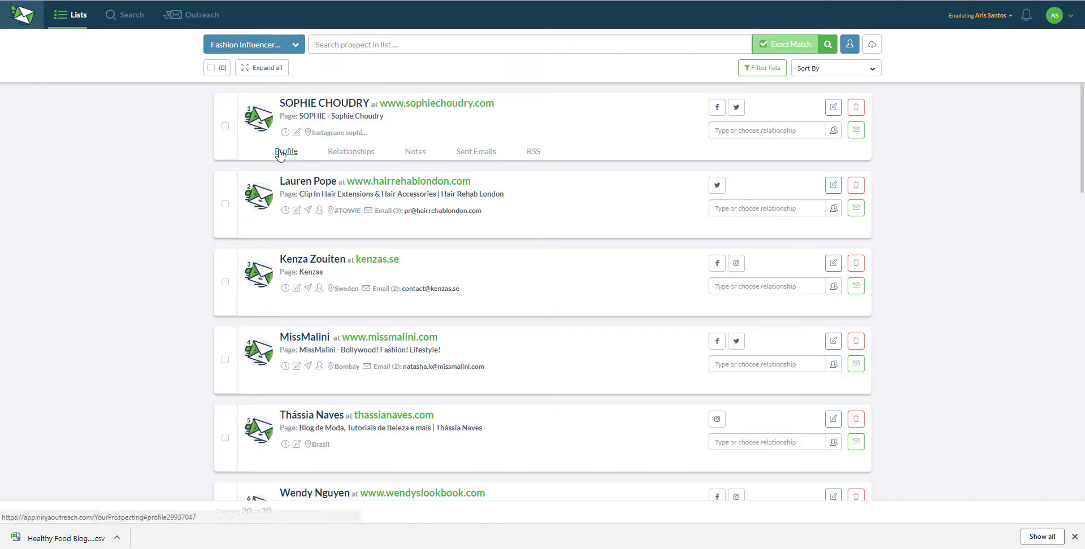
left_click(281, 151)
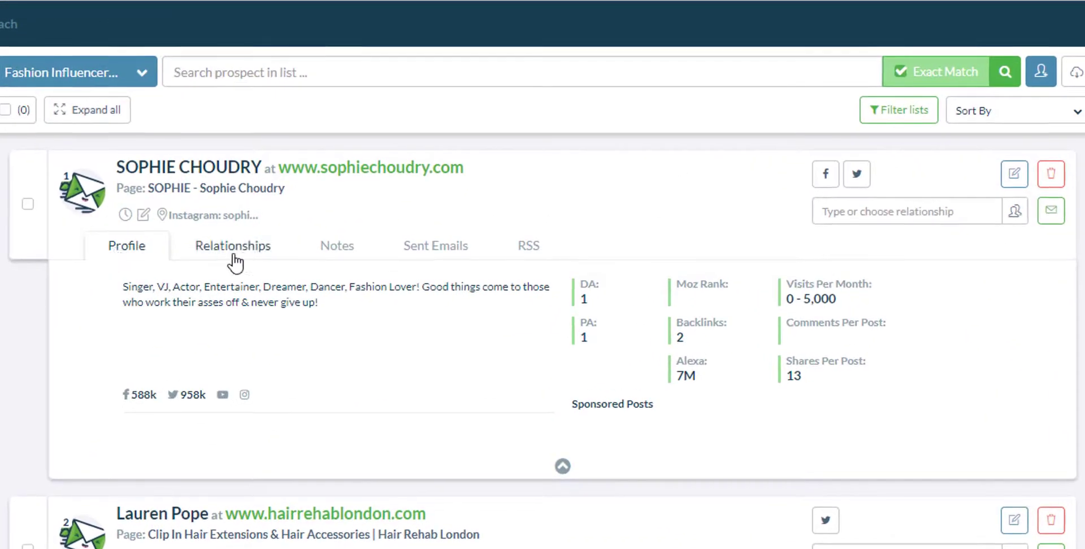
Assign the relationship "Blogger agreed to guest post" to the first prospect in the Fashion Influencers list
left_click(234, 258)
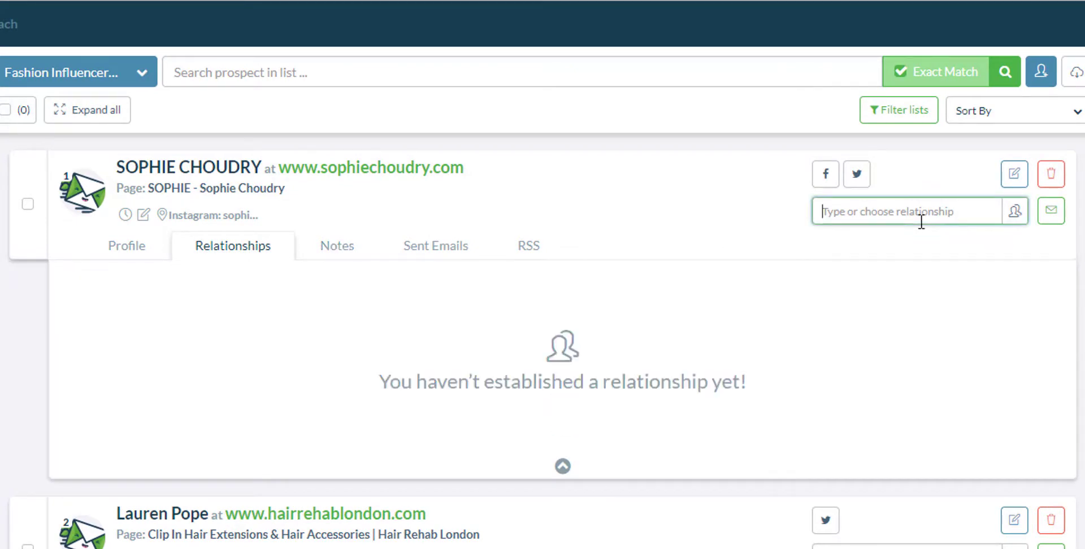
left_click(1016, 221)
left_click(952, 249)
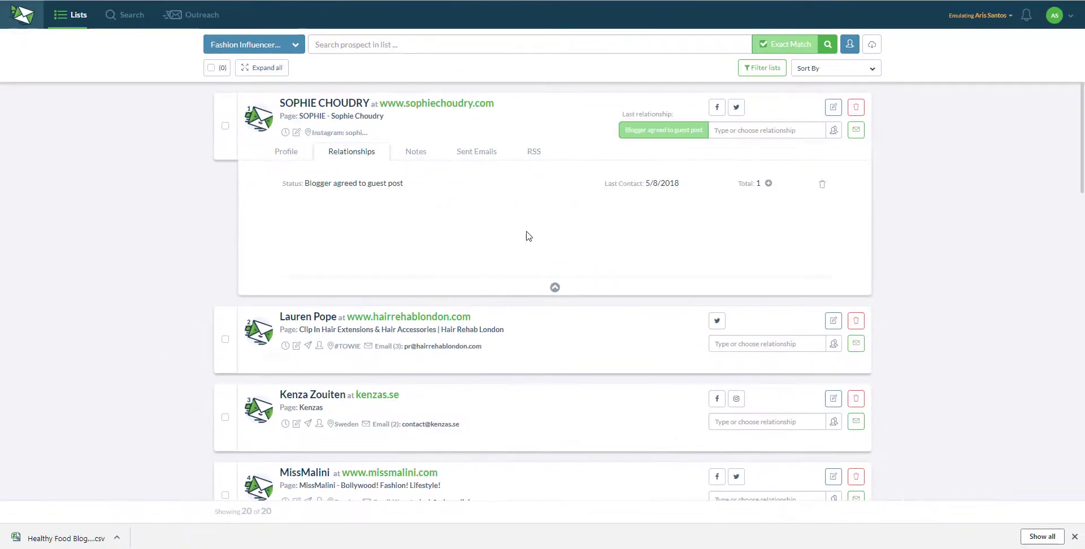
Start a new outreach template and examine the custom fields available for it, including SEO metrics and features
left_click(199, 44)
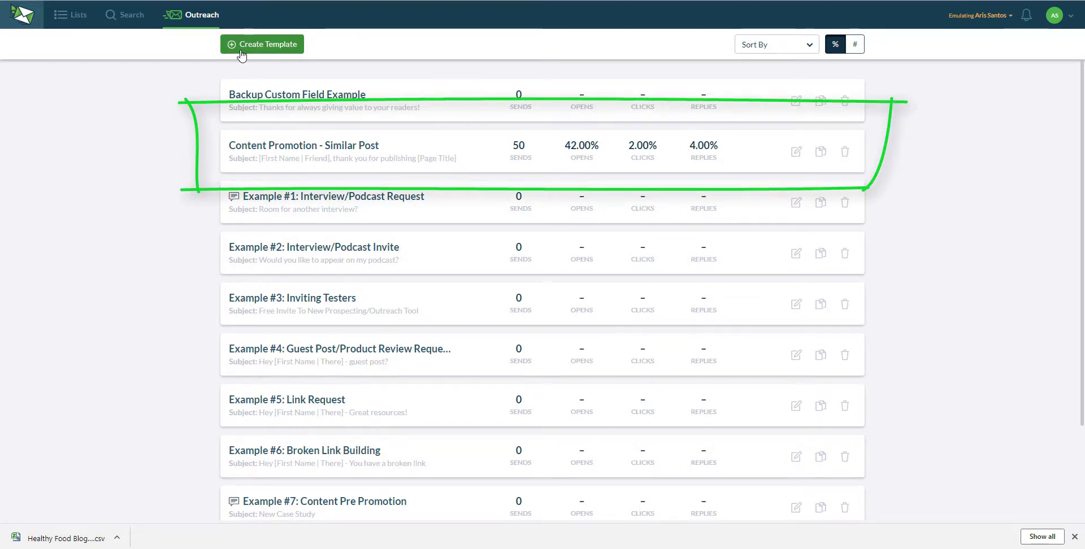
left_click(242, 46)
left_click(362, 146)
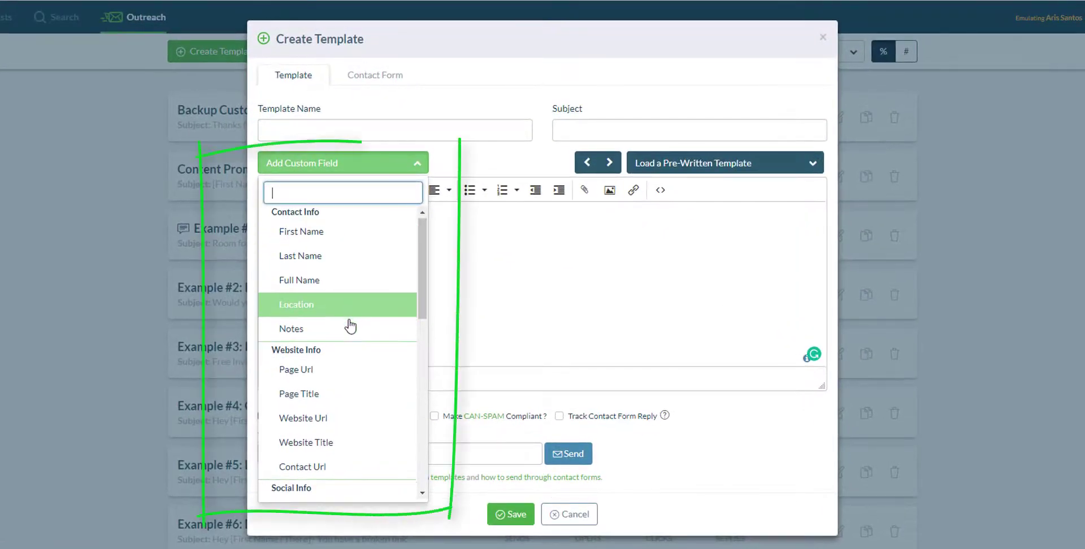
scroll(351, 317, "down", 8)
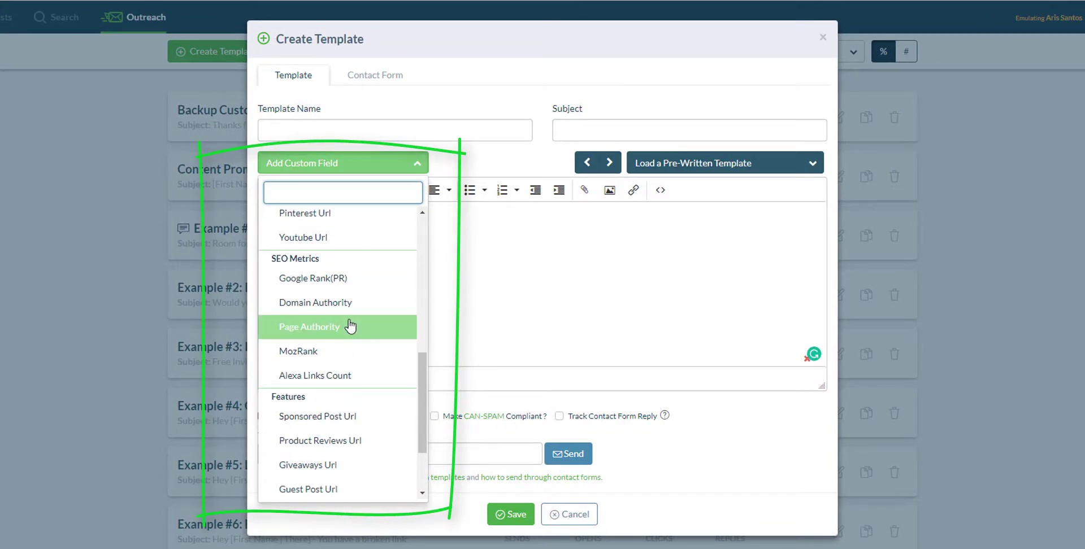
scroll(351, 325, "down", 3)
Browse the pre-written templates to "Example #6: Broken Link Building" and view the new template's contact form fields
left_click(695, 164)
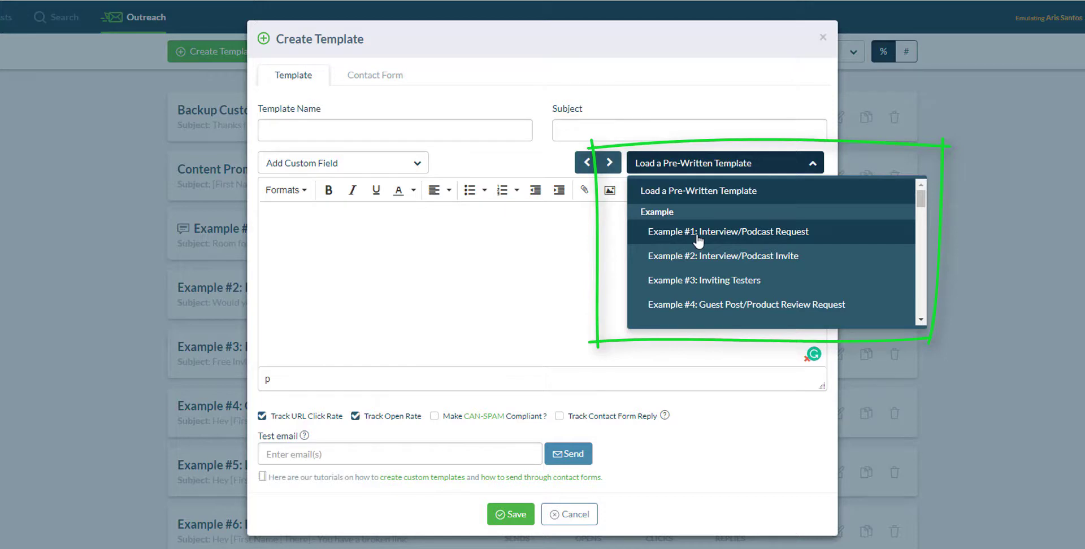
scroll(701, 237, "down", 2)
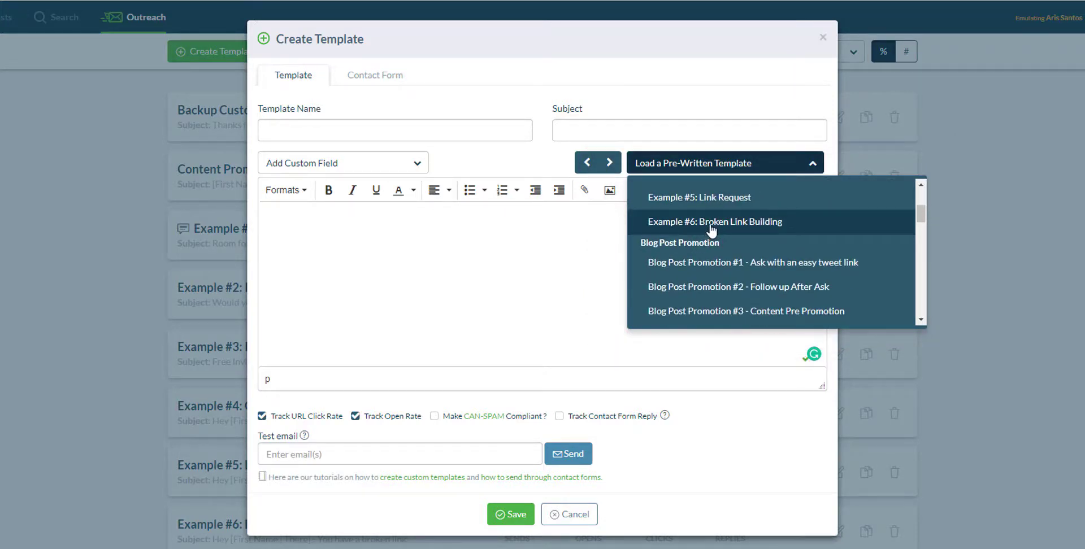
left_click(711, 224)
left_click(376, 75)
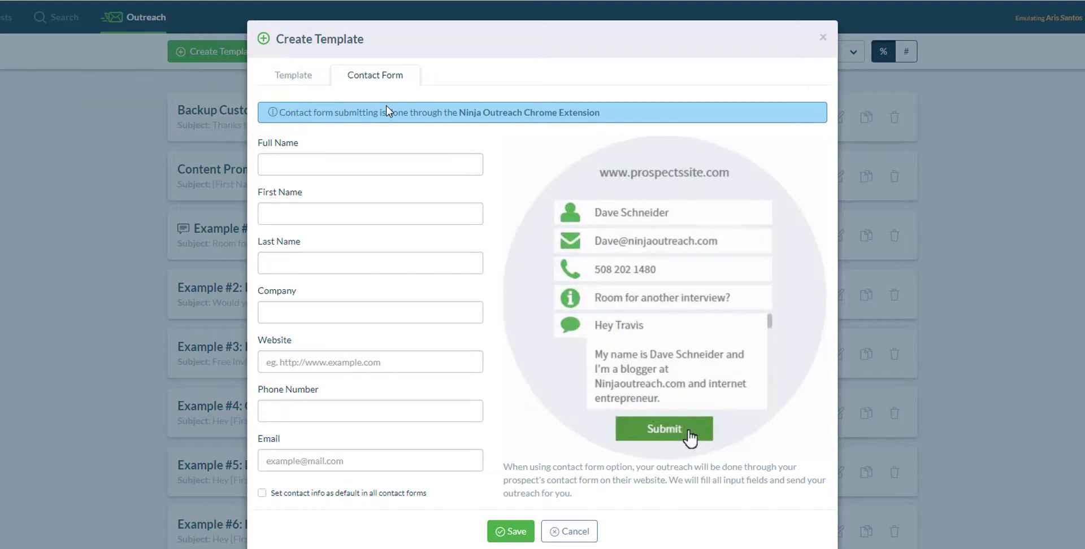
left_click(376, 166)
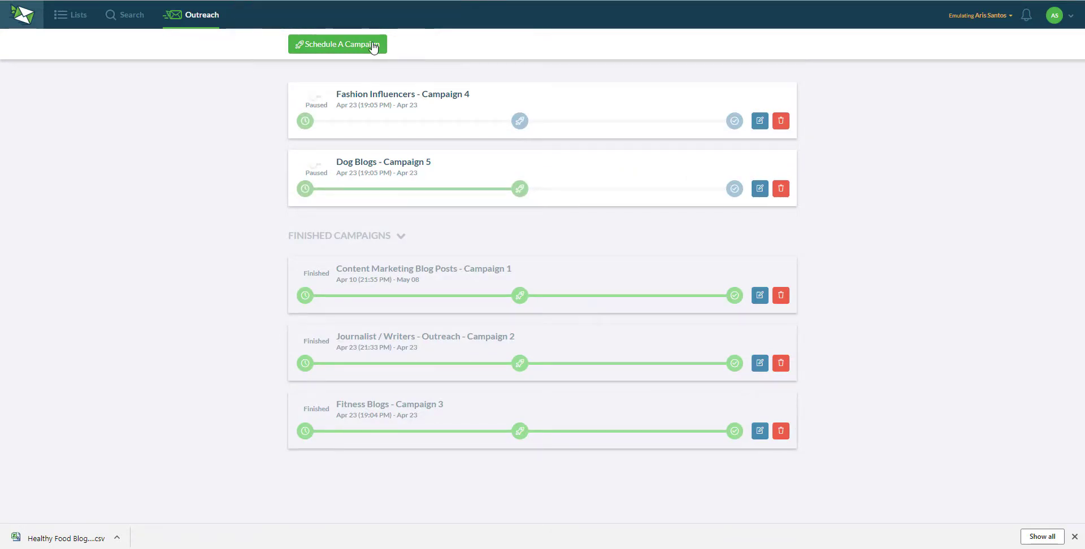
Schedule a campaign for the Digital Marketing Agencies list, using the connected sender e-mail and the Content Promotion - Similar Post template
left_click(373, 45)
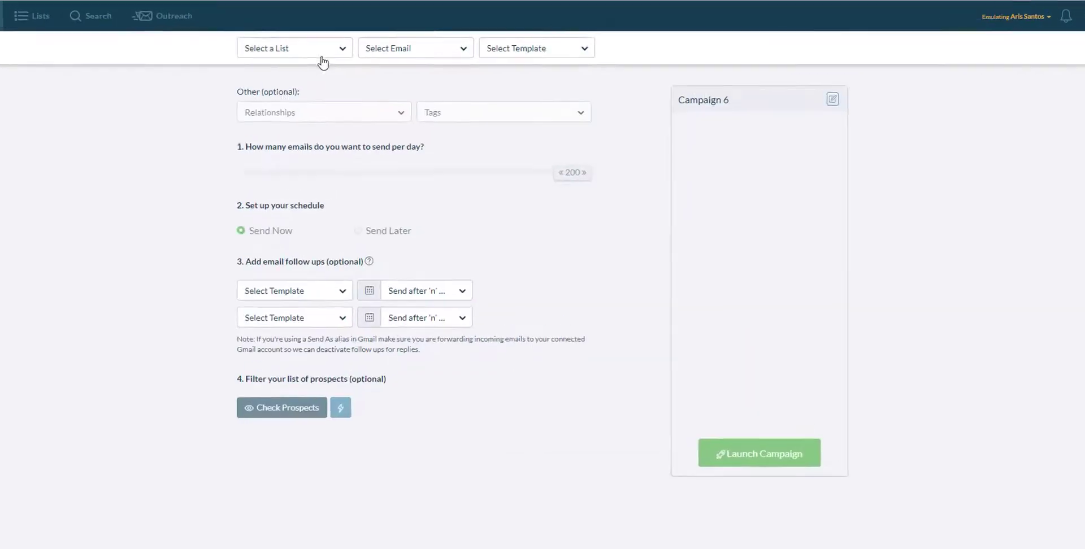
left_click(333, 50)
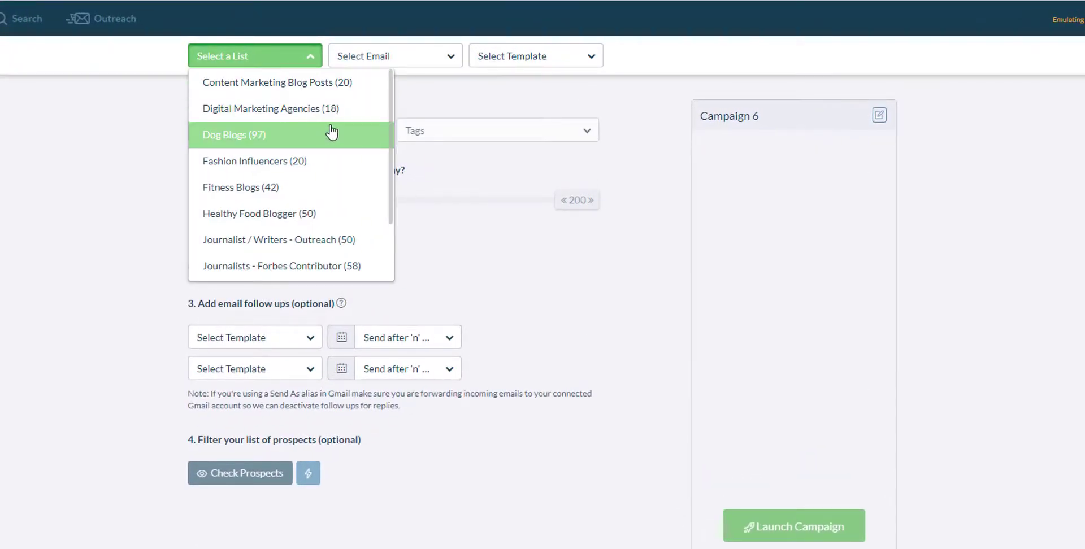
left_click(346, 107)
left_click(433, 66)
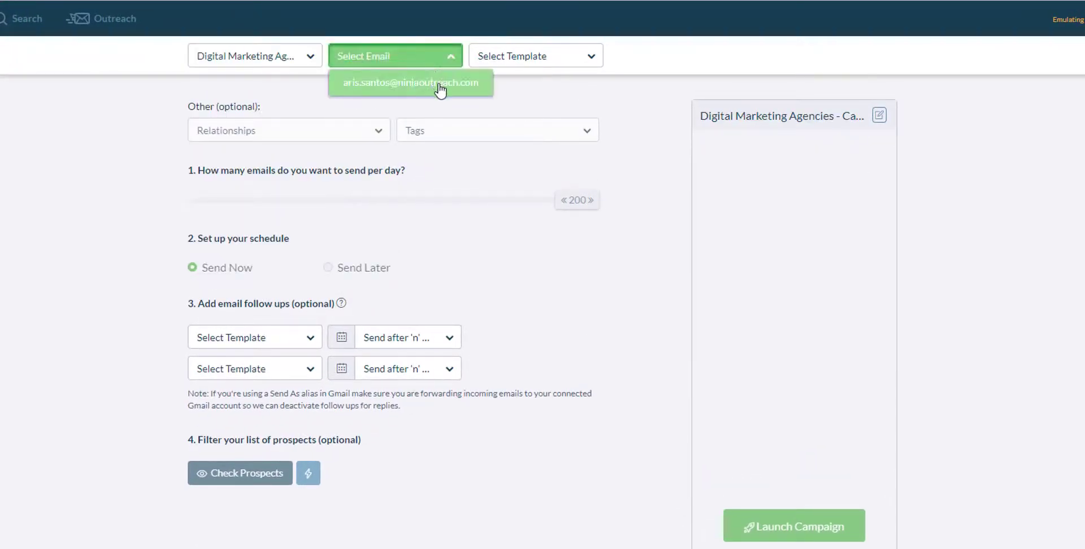
left_click(438, 88)
left_click(552, 67)
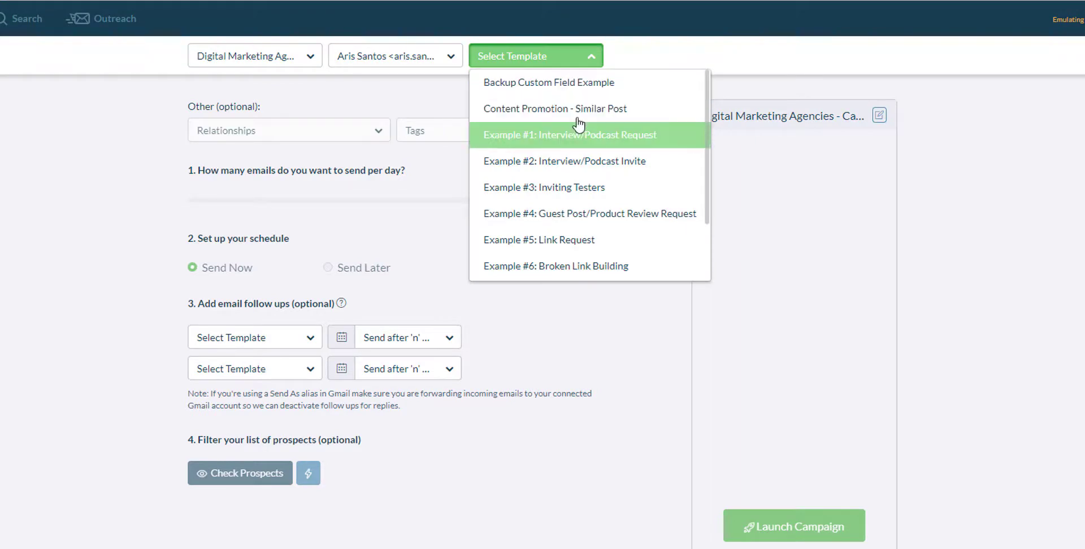
left_click(578, 115)
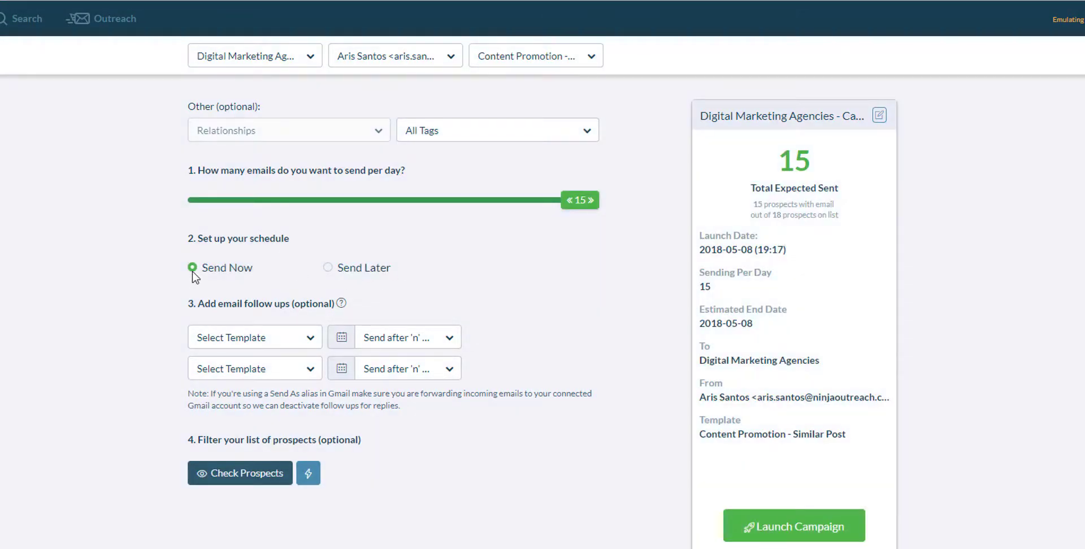
Schedule the campaign to send later, on Wednesday and Thursday only
left_click(330, 269)
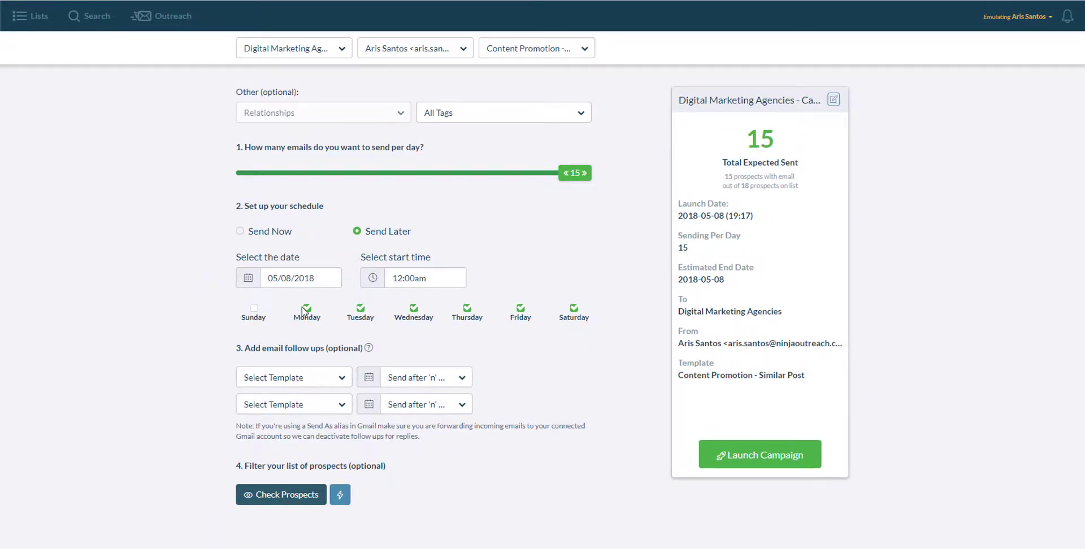
left_click(305, 308)
left_click(467, 309)
left_click(521, 309)
left_click(574, 311)
left_click(361, 310)
left_click(467, 310)
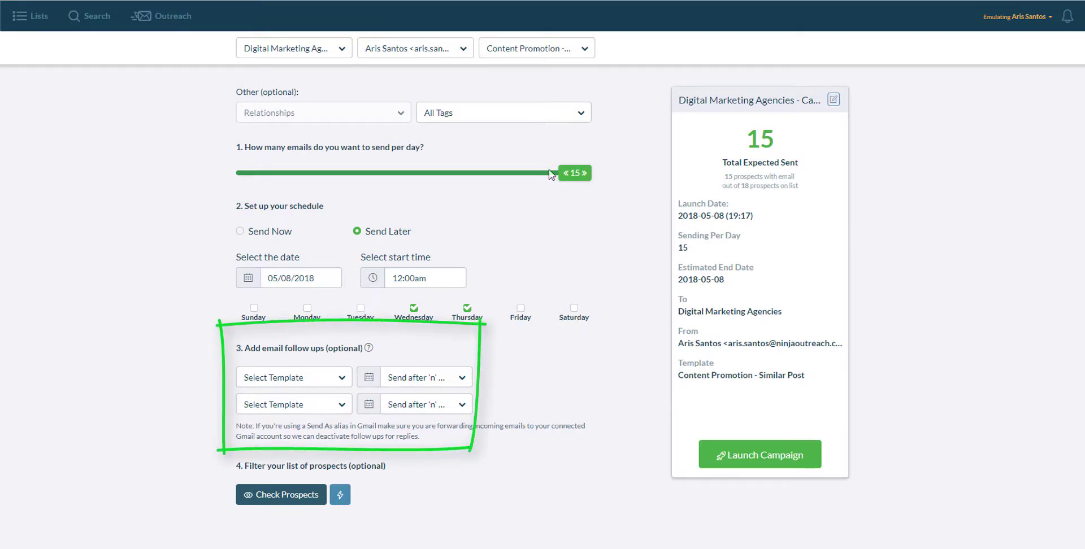
Set the campaign to send 6 emails per day and check the first follow-up's template choices
left_click_drag(568, 173, 389, 186)
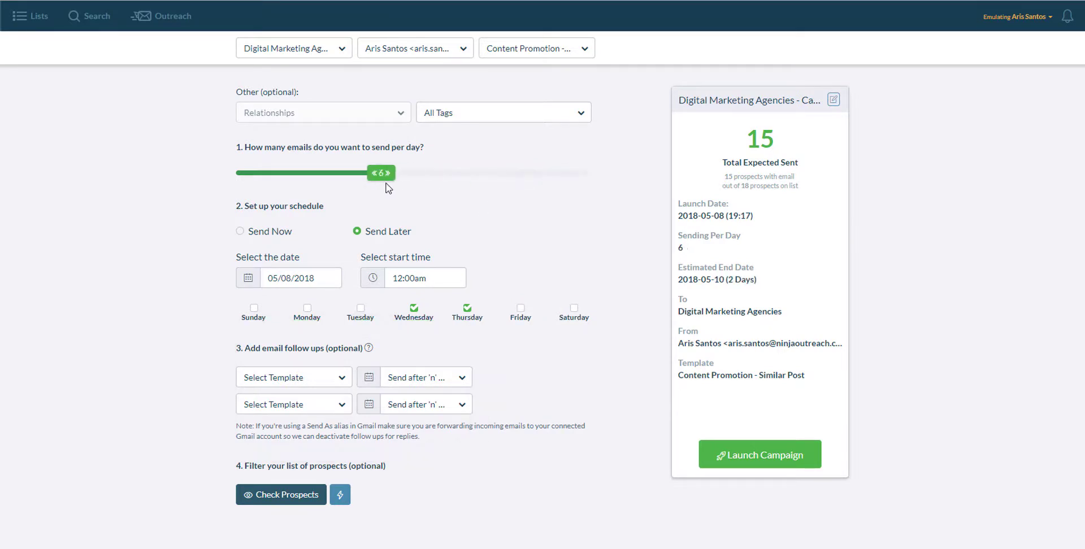
left_click(308, 382)
left_click(171, 378)
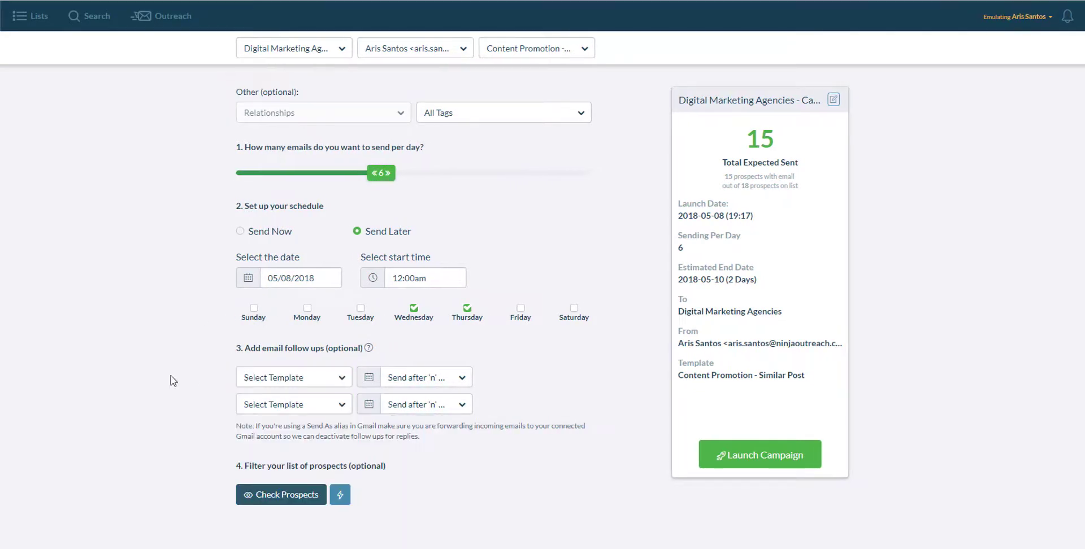
View the prospect filter's quick actions, review the campaign's prospects and their e-mail previews, and finish the check
left_click(340, 496)
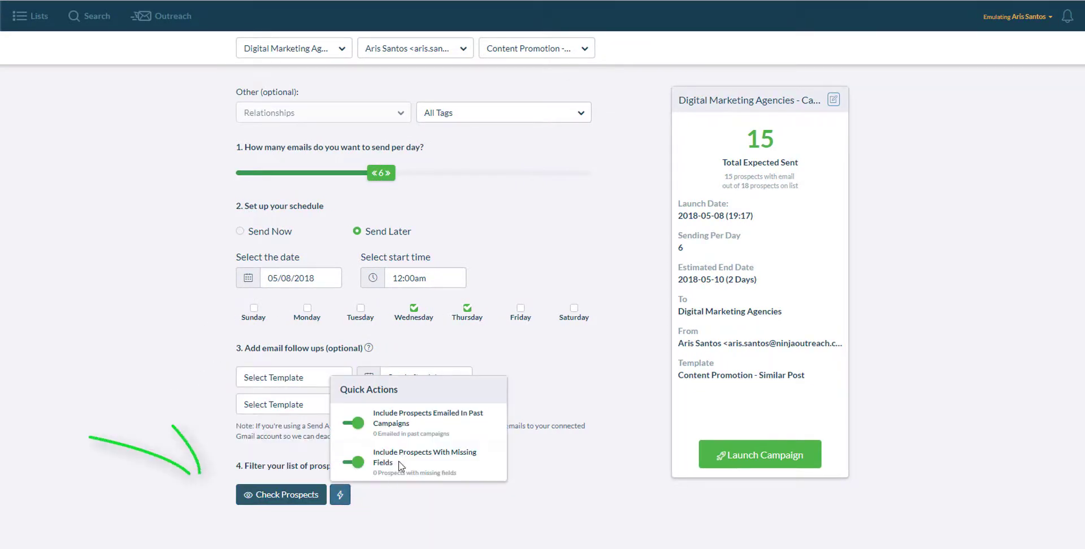
left_click(310, 496)
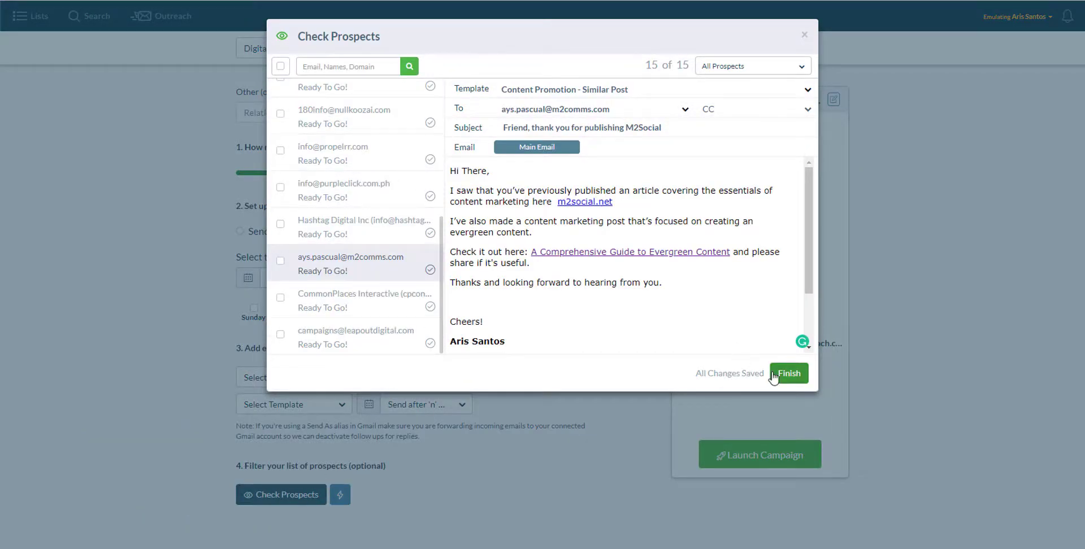
left_click(789, 373)
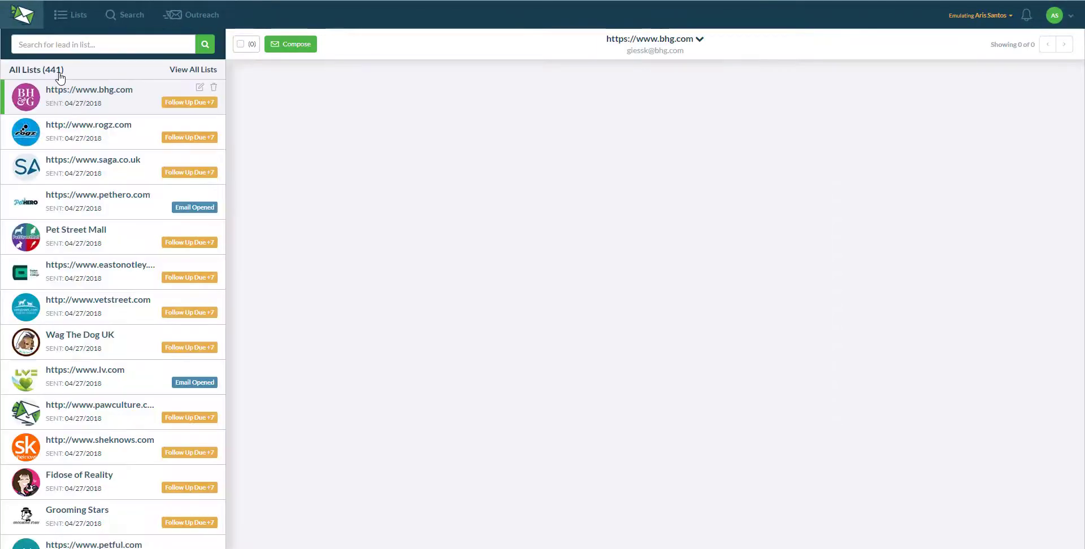
Filter the outreach inbox to the Content Marketing Blog Posts list instead of all lists
scroll(35, 76, "down", 2)
left_click(35, 74)
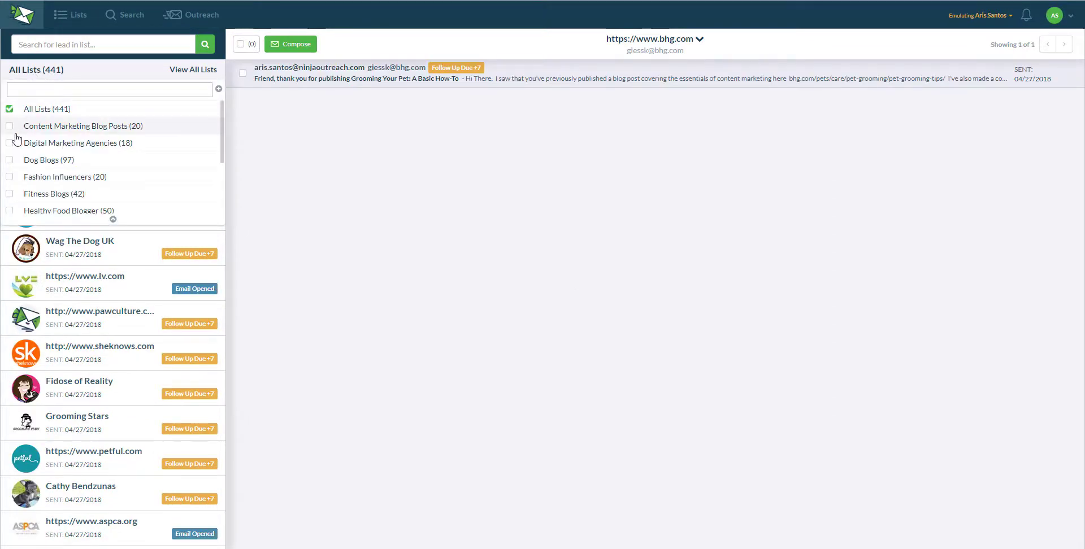
left_click(10, 110)
left_click(9, 126)
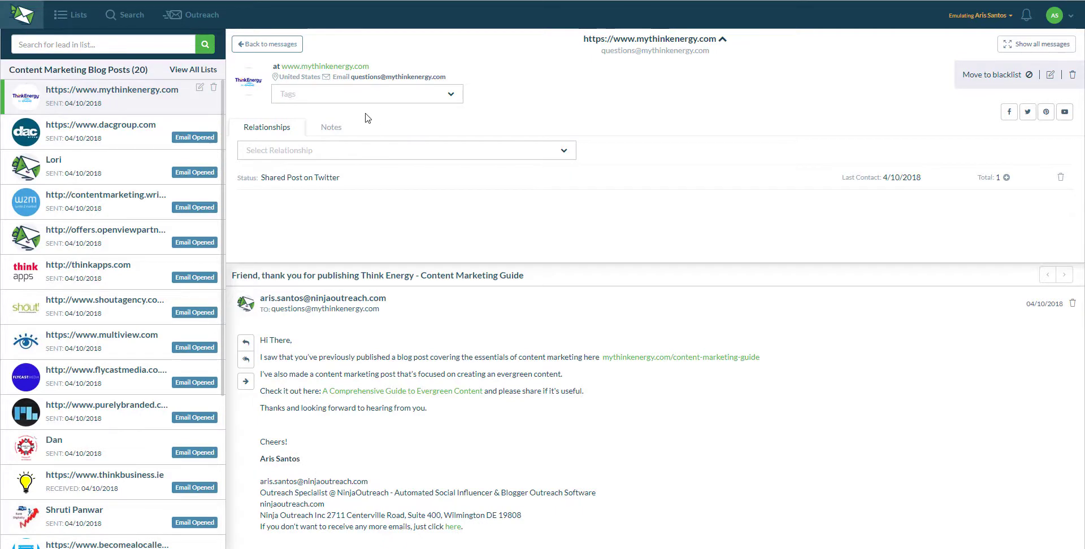
Tag the mythinkenergy.com contact as Blogger with the relationship "Contact with blogger - emailed" and view its notes
left_click(452, 93)
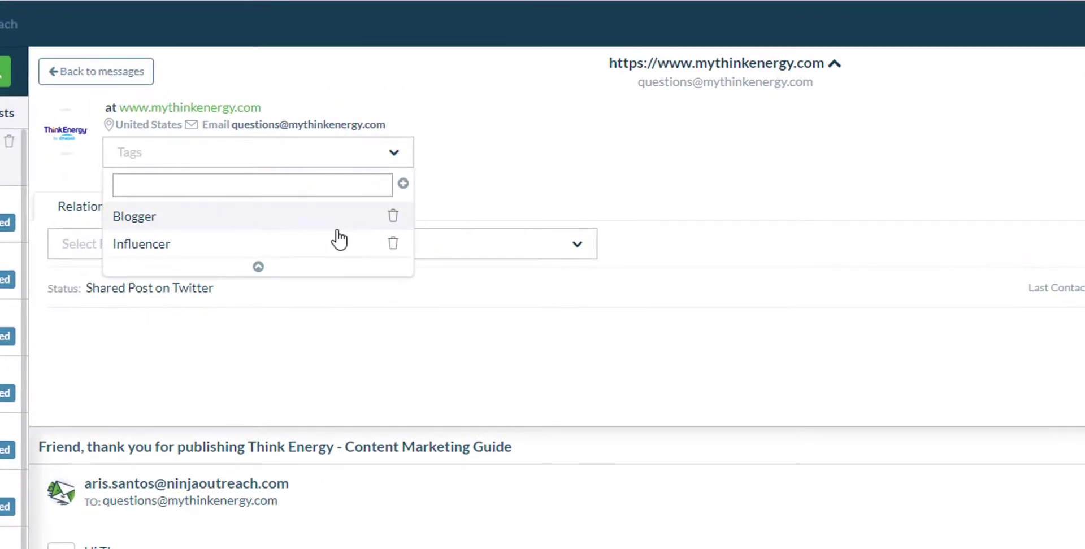
left_click(247, 223)
left_click(249, 244)
left_click(272, 359)
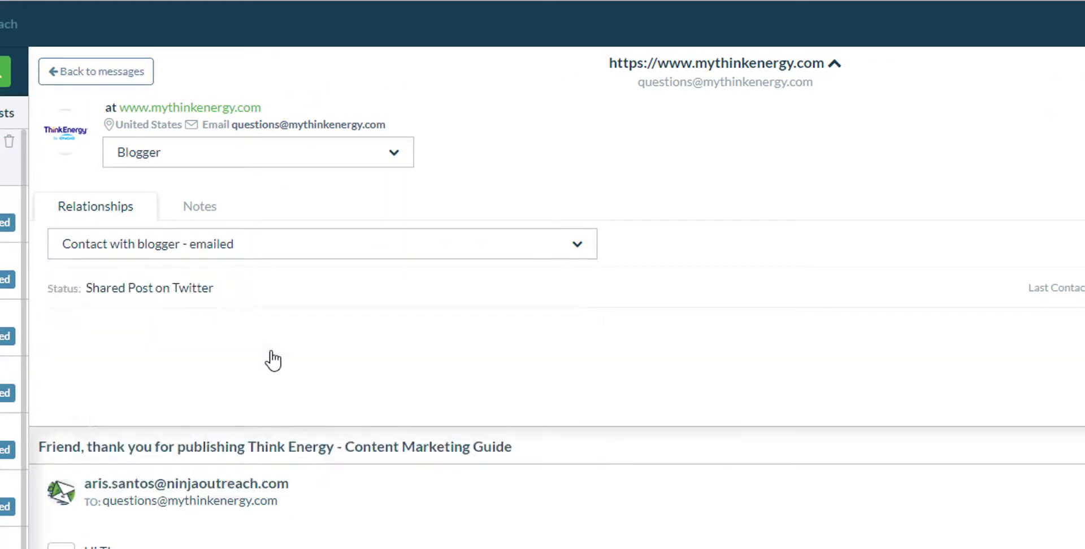
left_click(221, 217)
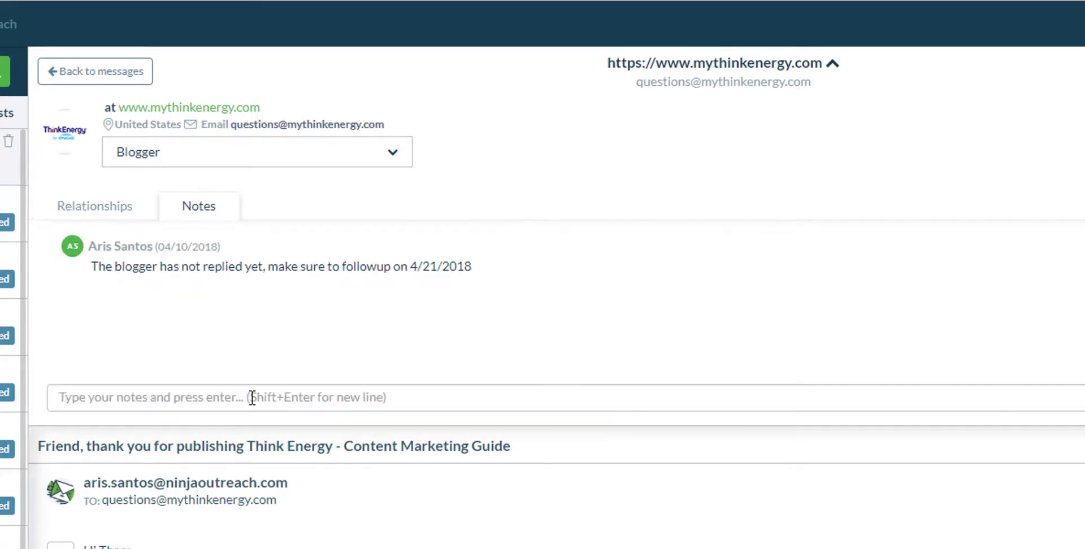
Open the support chat from the lists overview to view its conversation and Help Center options
left_click(1045, 20)
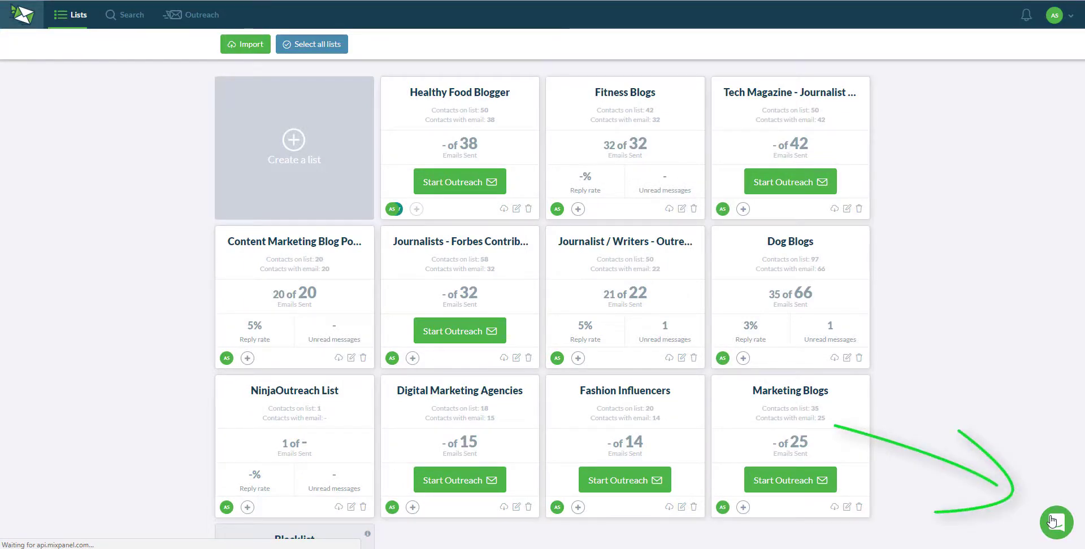
left_click(1054, 522)
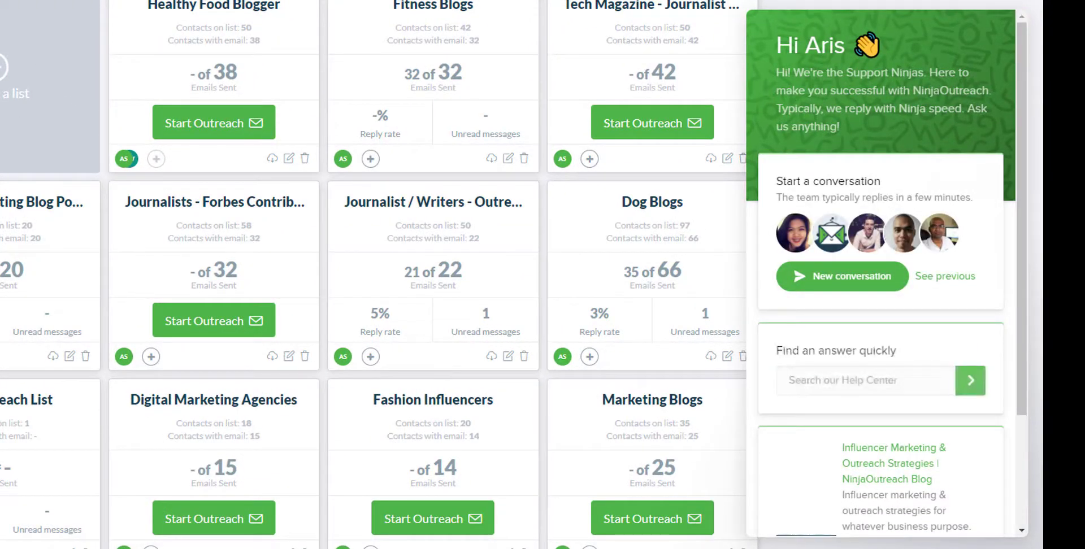